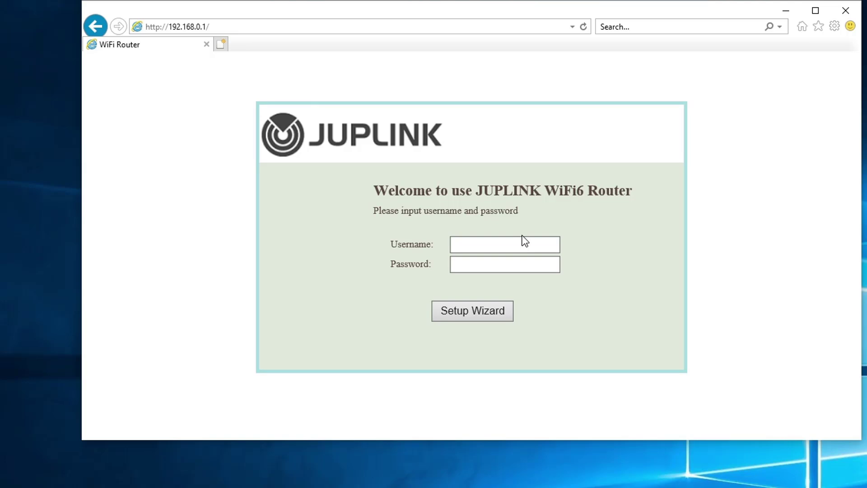
# - Sign in to the router admin as admin with the router password and start the Setup Wizard
pyautogui.click(511, 244)
pyautogui.write('admin')
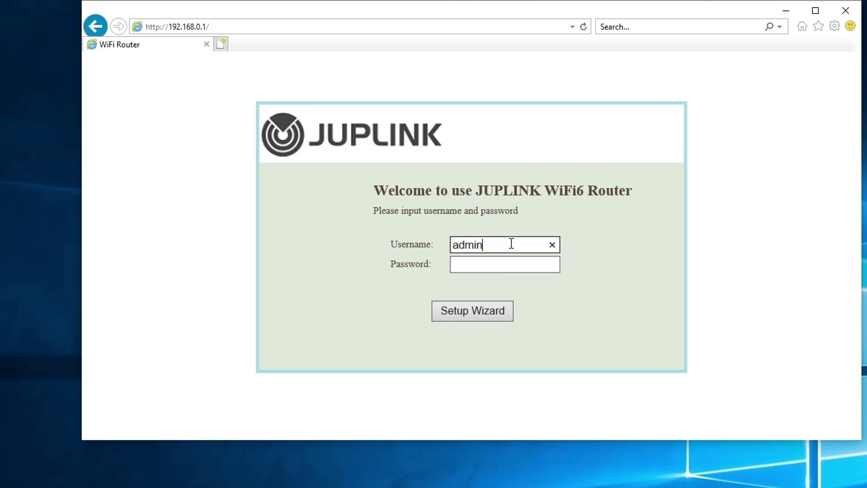
pyautogui.press('Tab')
pyautogui.write('admin')
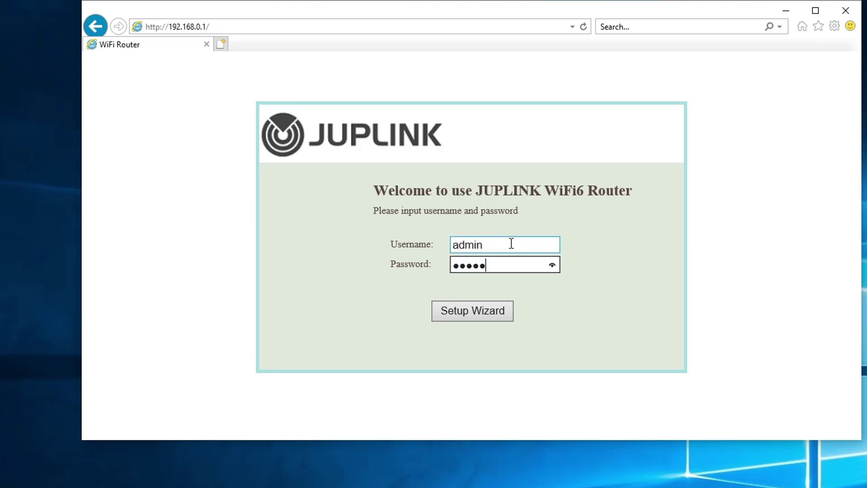
pyautogui.click(471, 314)
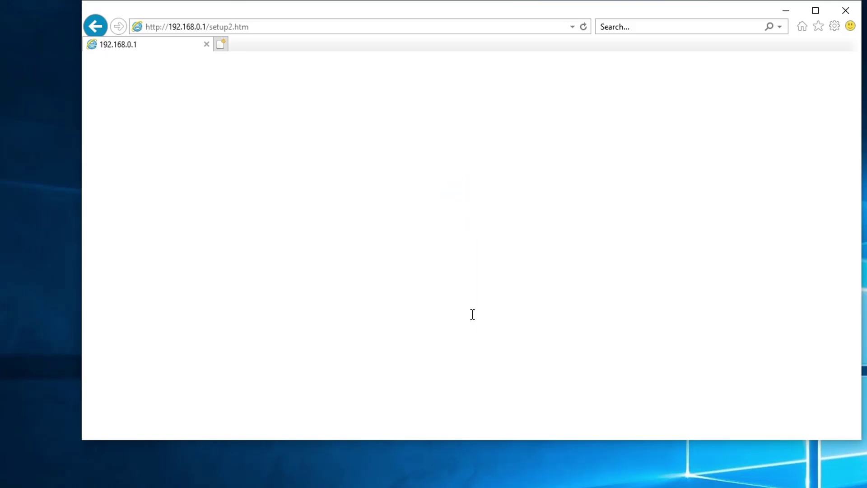
# - Keep DHCP as the WAN addressing type and review the 2.4G and 5G SSIDs and keys
pyautogui.scroll(-1, 564, 257)
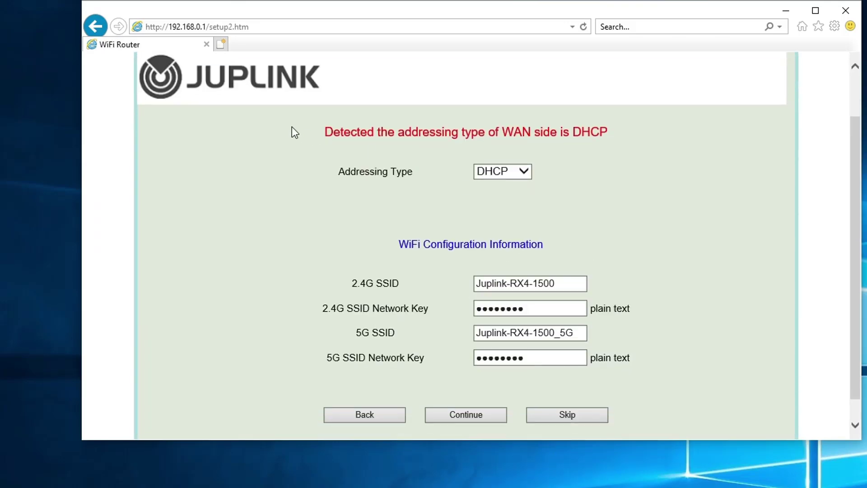
pyautogui.click(524, 173)
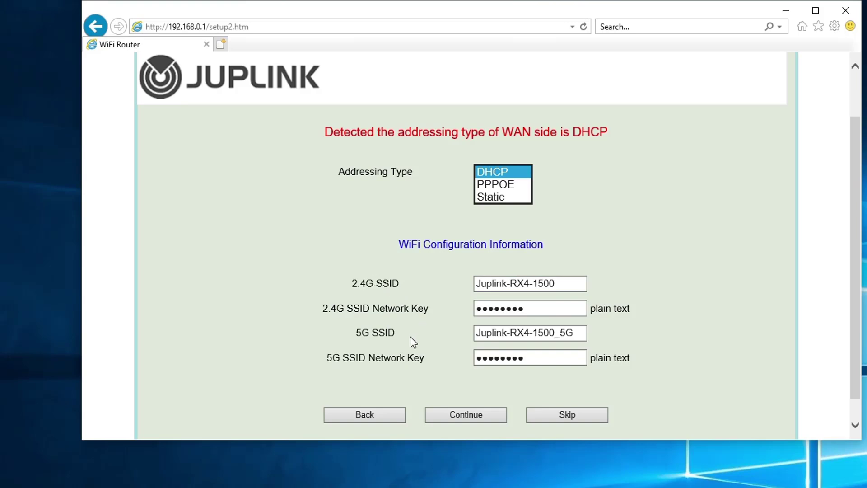
pyautogui.click(558, 283)
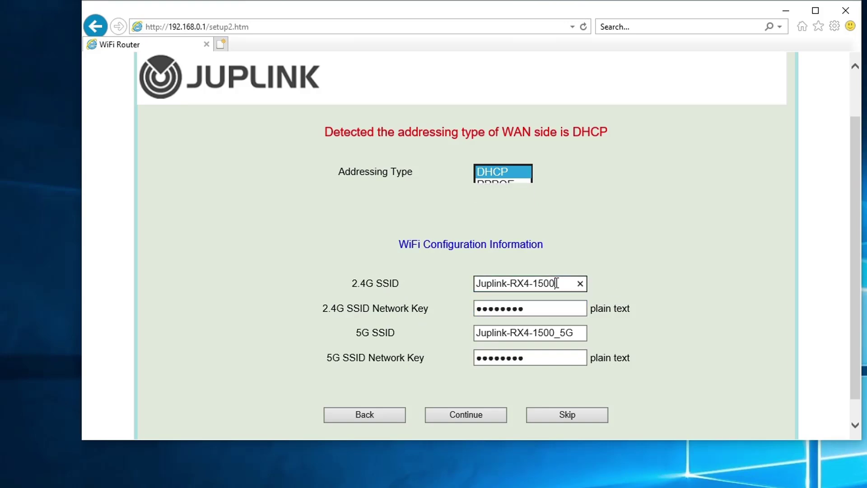
pyautogui.click(470, 288)
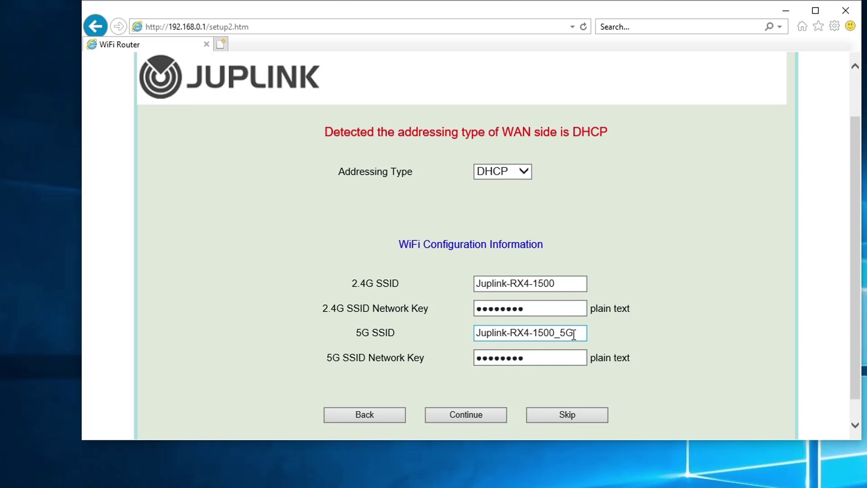
pyautogui.click(533, 357)
# - Submit the wizard's WAN and Wi-Fi settings and accept the WiFi Configuration Information summary
pyautogui.click(471, 418)
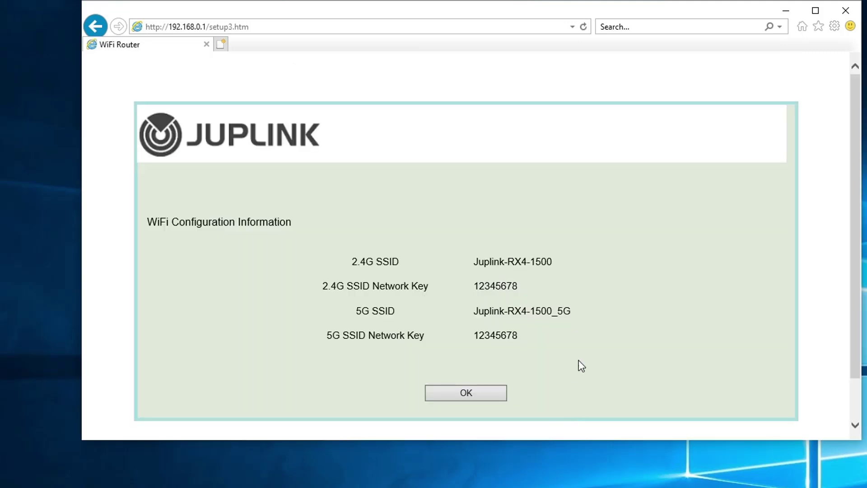
pyautogui.scroll(-2, 593, 330)
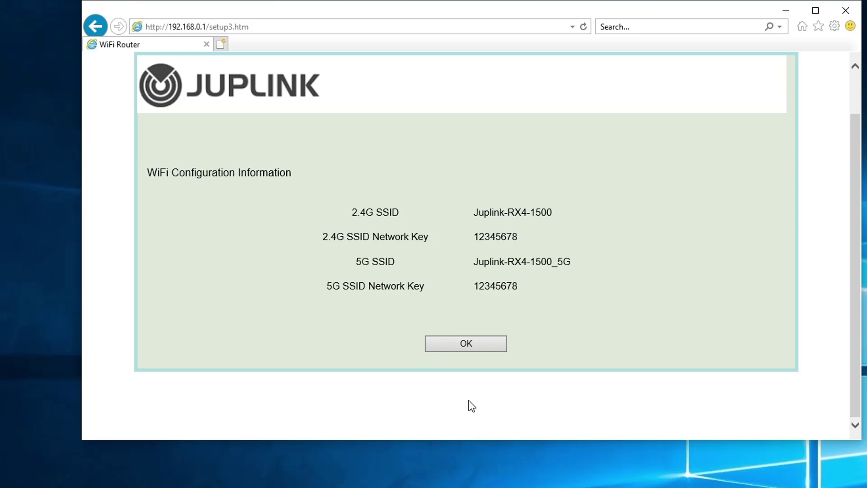
pyautogui.click(483, 348)
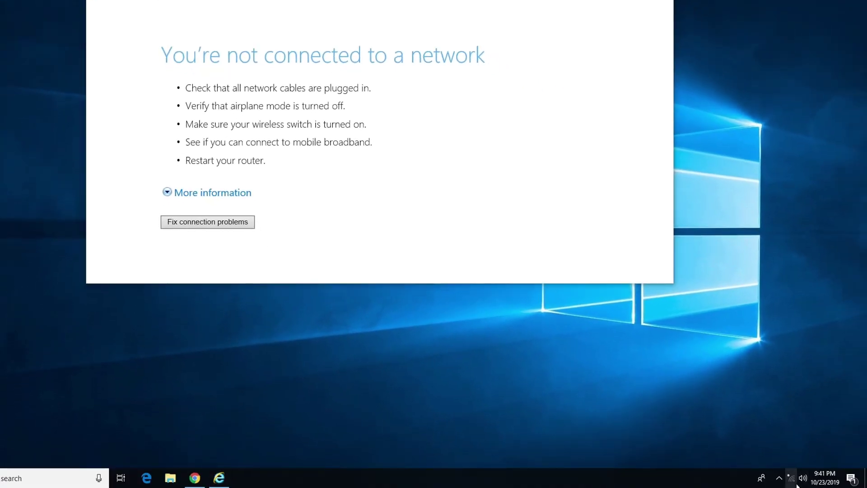
# - Join the Juplink-RX4-1500 Wi-Fi, entering the network security key and checking it before submitting
pyautogui.click(797, 485)
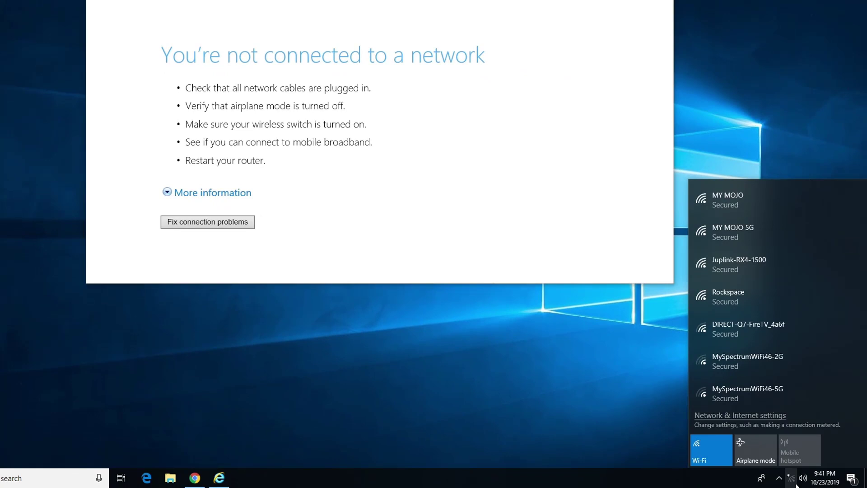
pyautogui.click(739, 268)
pyautogui.click(810, 307)
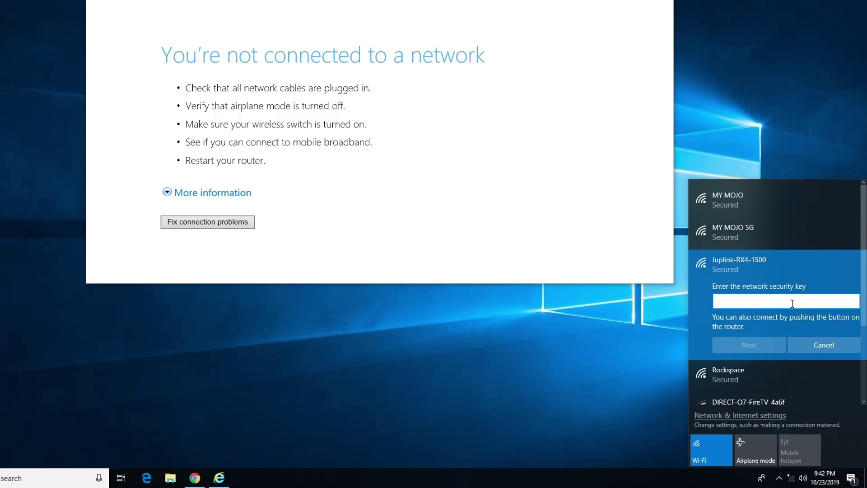
pyautogui.write('•')
pyautogui.write('2345678')
pyautogui.click(854, 306)
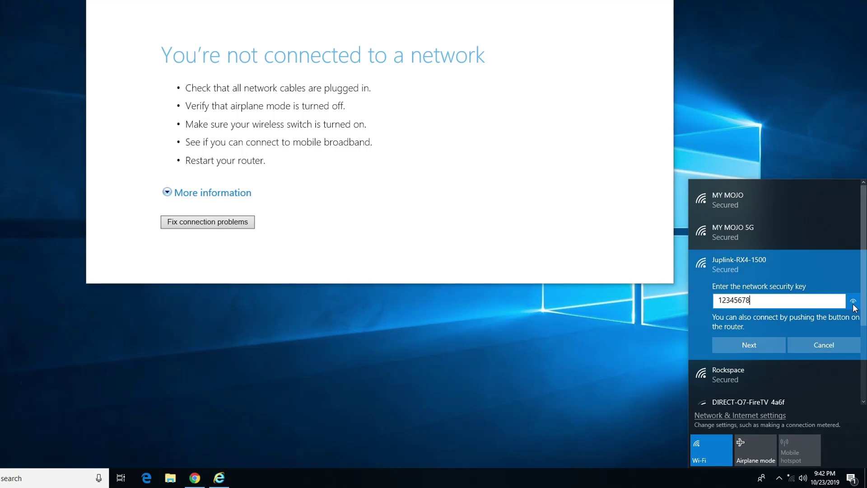
pyautogui.click(739, 344)
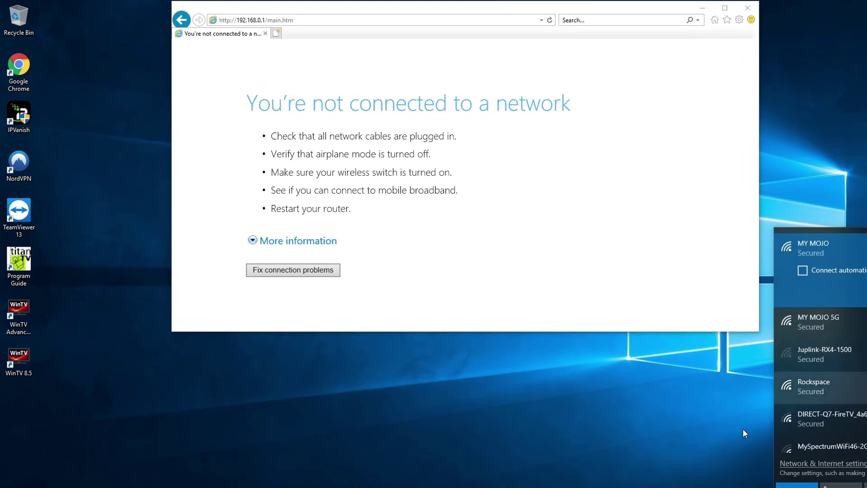
# - Close the Wi-Fi flyout and maximize Internet Explorer on the router's 192.168.0.1 Status page
pyautogui.click(646, 408)
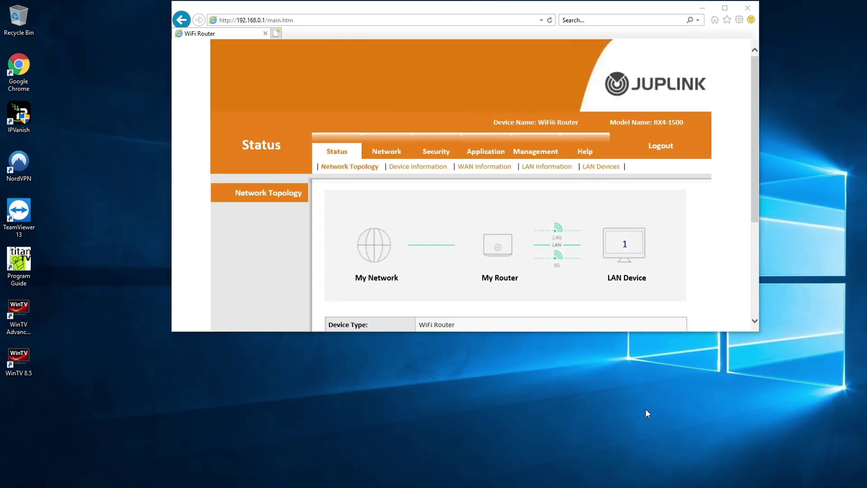
pyautogui.click(725, 8)
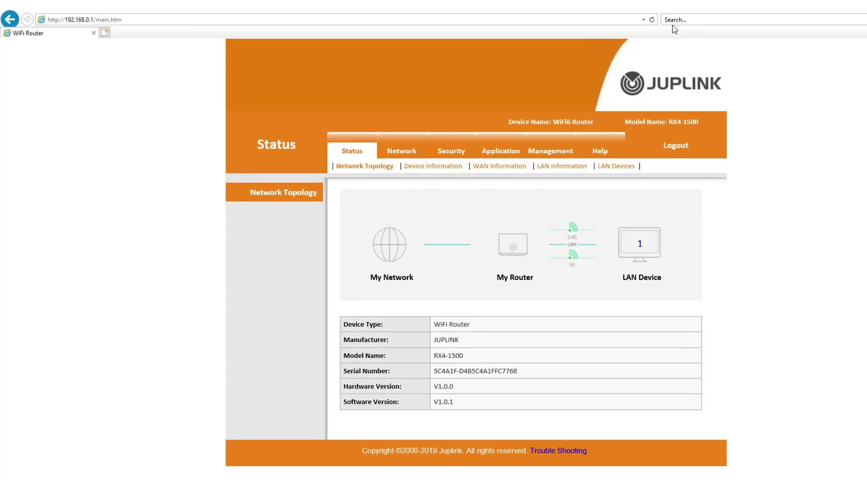
pyautogui.click(123, 21)
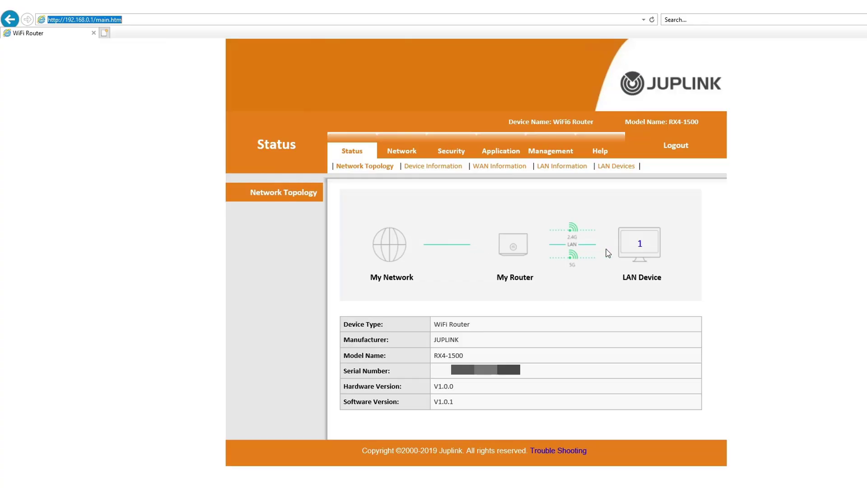
# - Review the device information, WAN status and LAN connected-device details on the Status pages
pyautogui.click(424, 169)
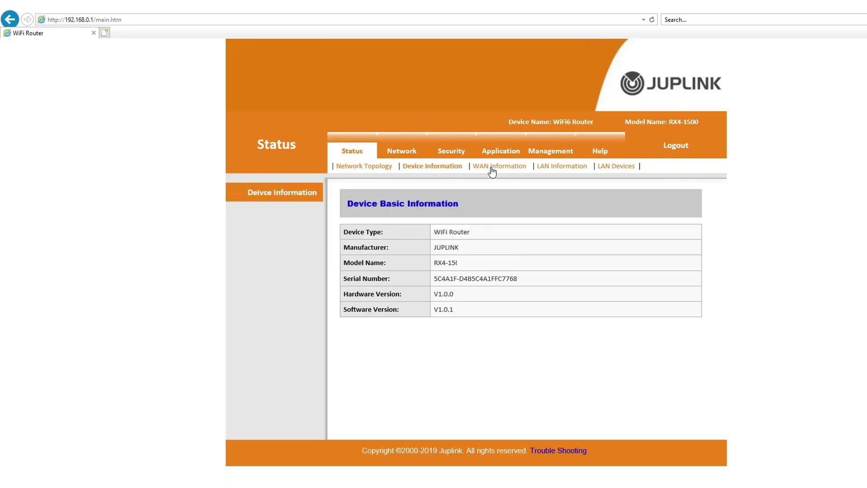
pyautogui.click(492, 172)
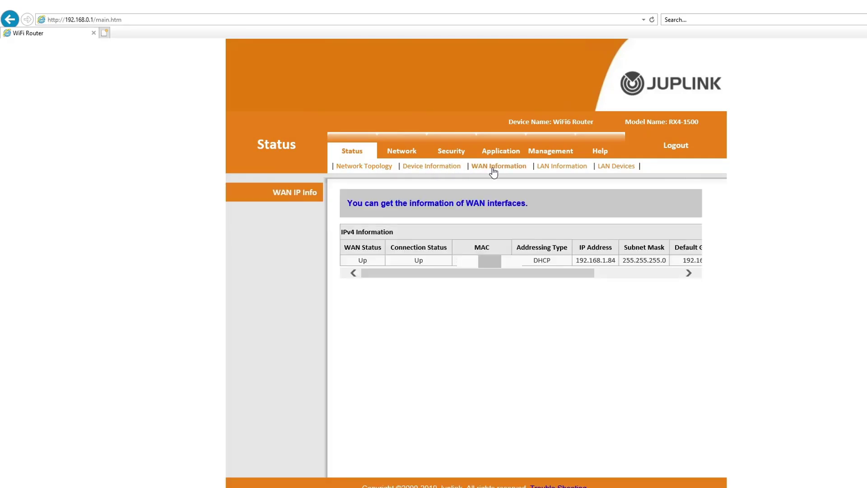
pyautogui.click(564, 168)
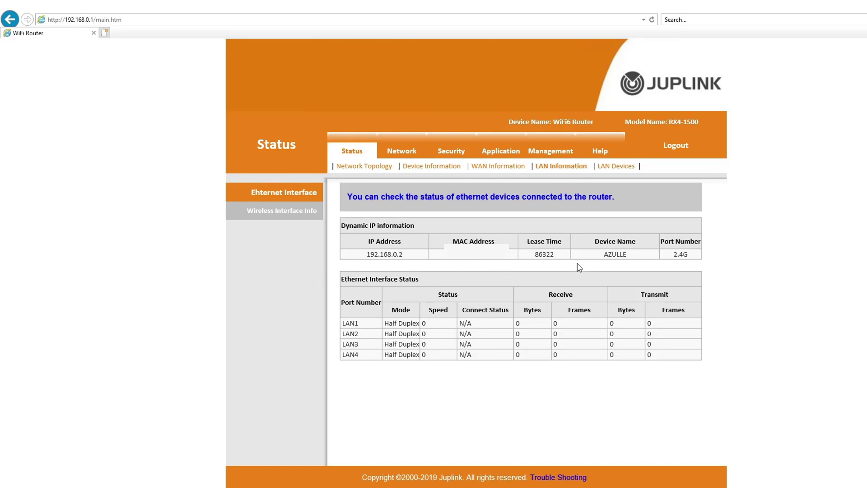
pyautogui.moveTo(698, 255); pyautogui.dragTo(350, 256)
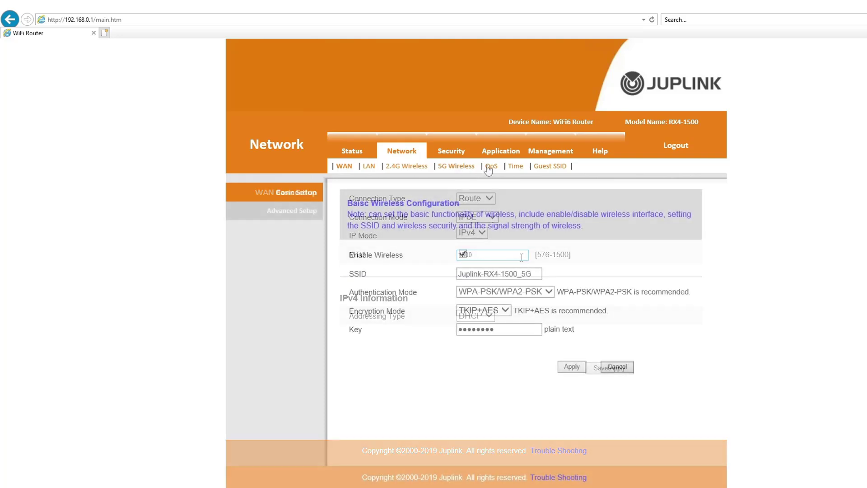
# - Set and save the router time zone as (GMT-05:00) Eastern Time, then view Guest SSID
pyautogui.click(491, 166)
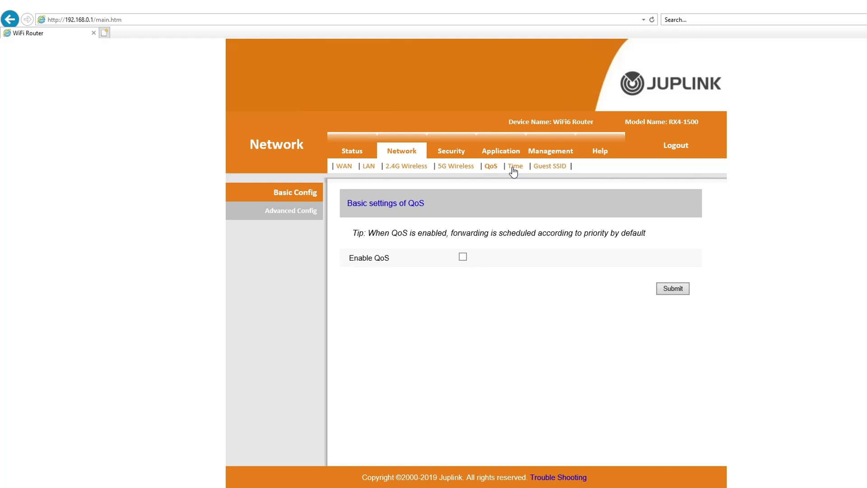
pyautogui.click(515, 167)
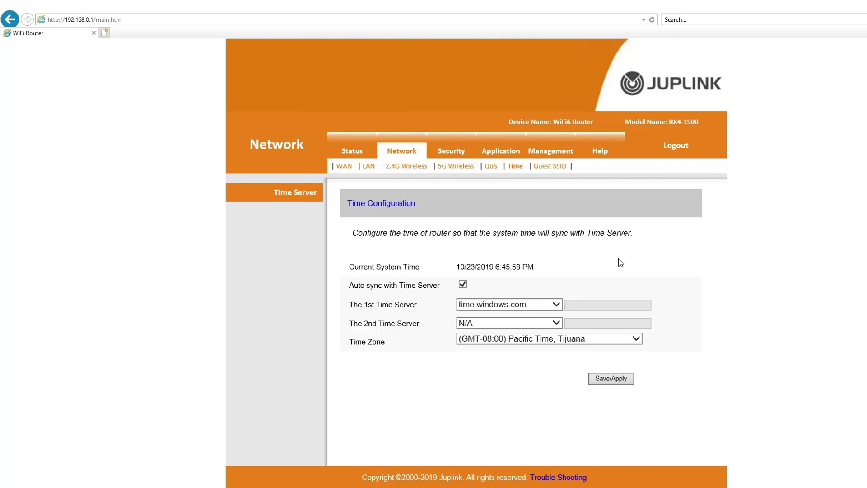
pyautogui.click(636, 339)
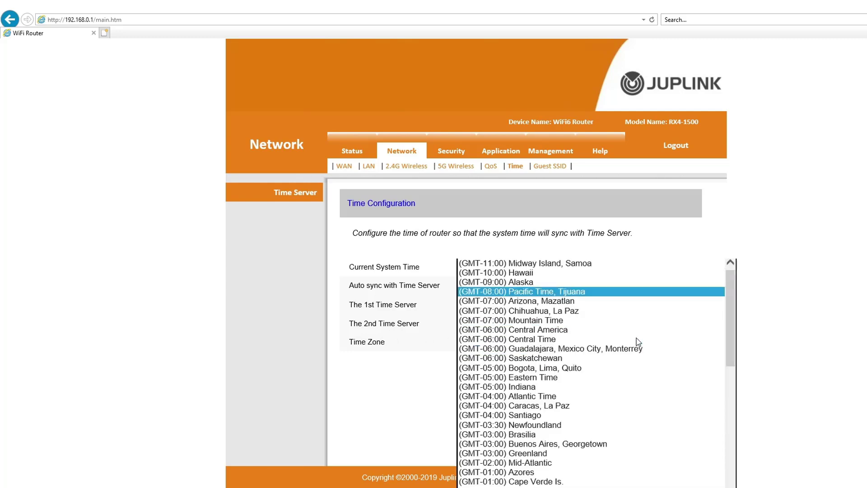
pyautogui.click(562, 378)
pyautogui.click(608, 377)
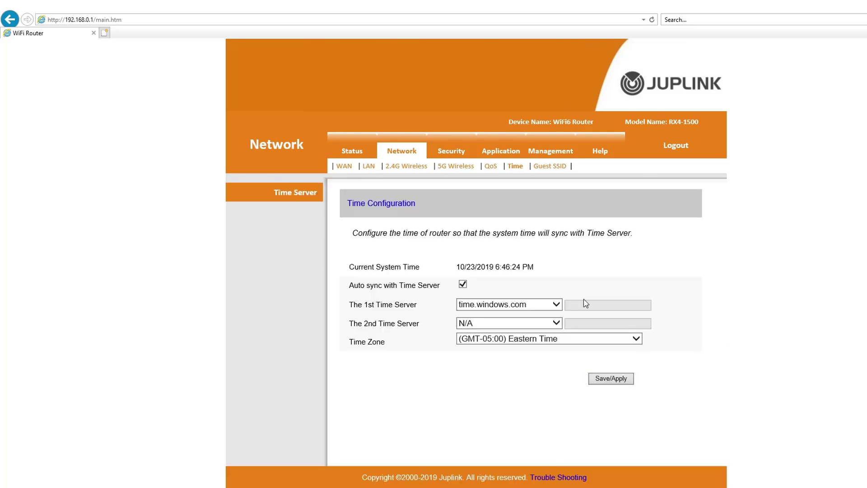
pyautogui.click(559, 169)
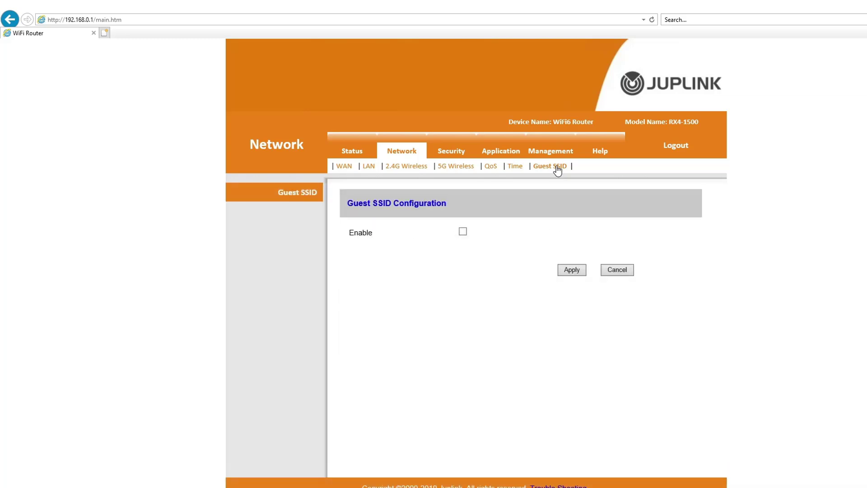
# - Enable the guest network, name its 2.4G SSID 'Guest' and check authentication options
pyautogui.click(463, 232)
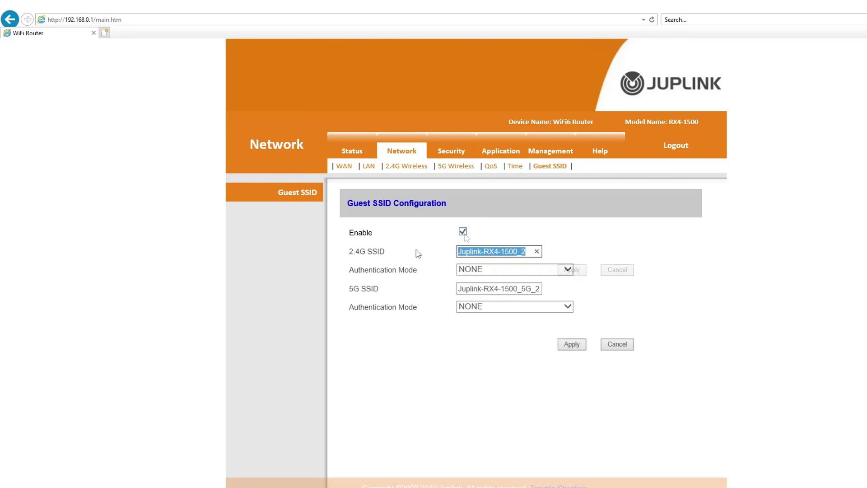
pyautogui.write('Guest')
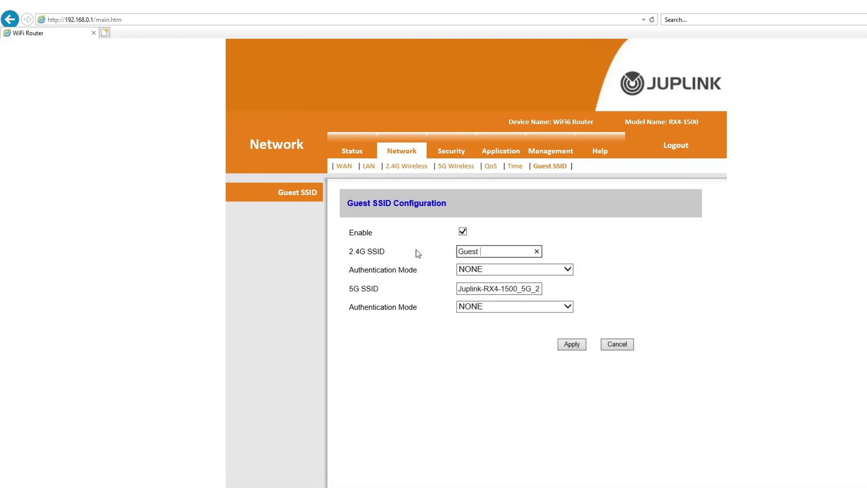
pyautogui.click(518, 272)
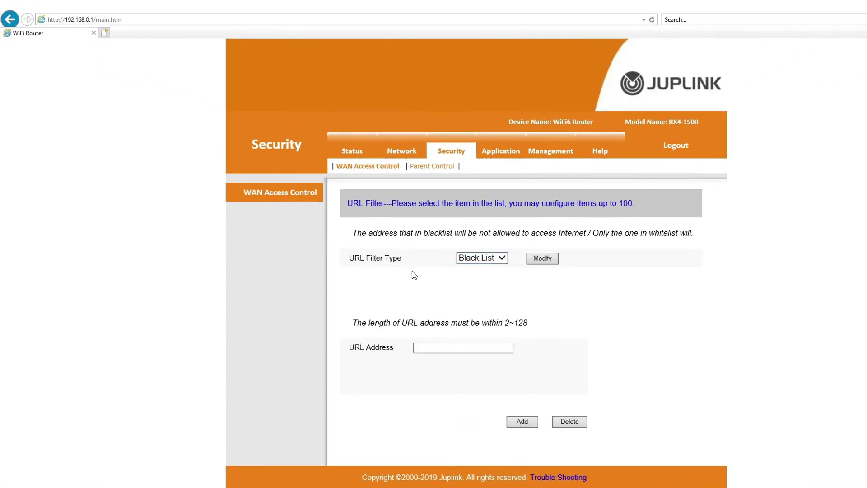
# - Keep the URL filter type as Black List and switch to the Parent Control page
pyautogui.click(506, 261)
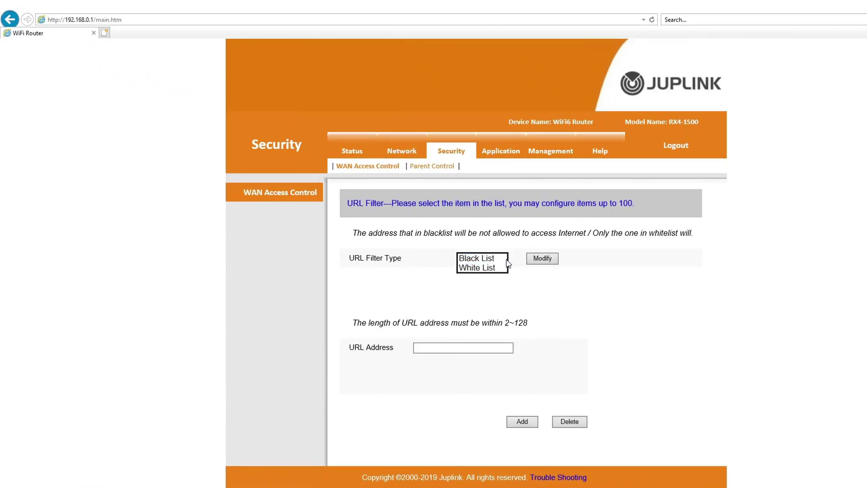
pyautogui.click(507, 283)
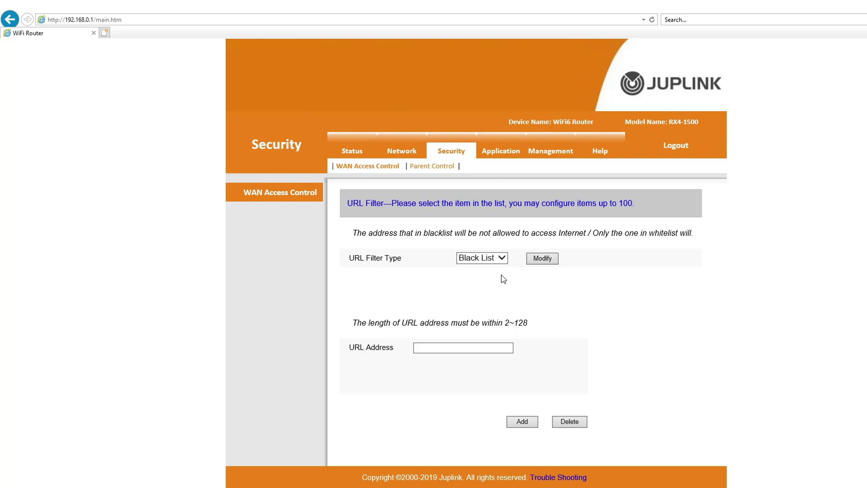
pyautogui.click(433, 167)
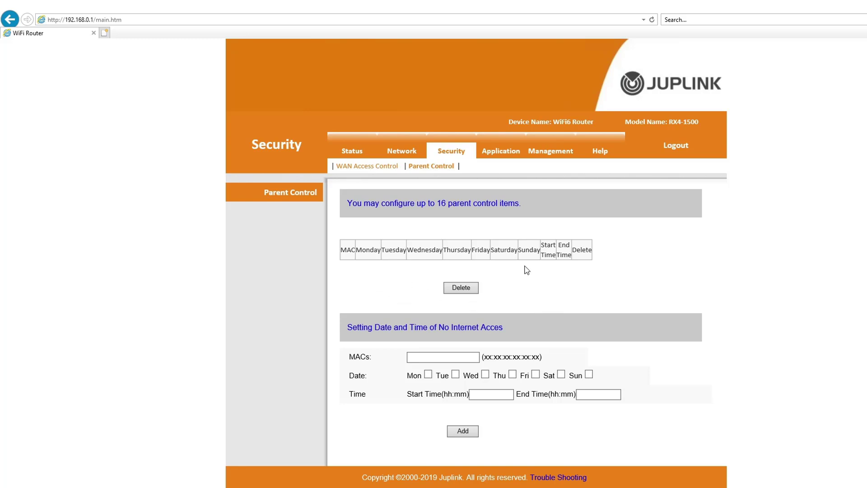
# - Return to Status and run a speed test: 434 Mbps download, 23.1 Mbps upload
pyautogui.click(353, 152)
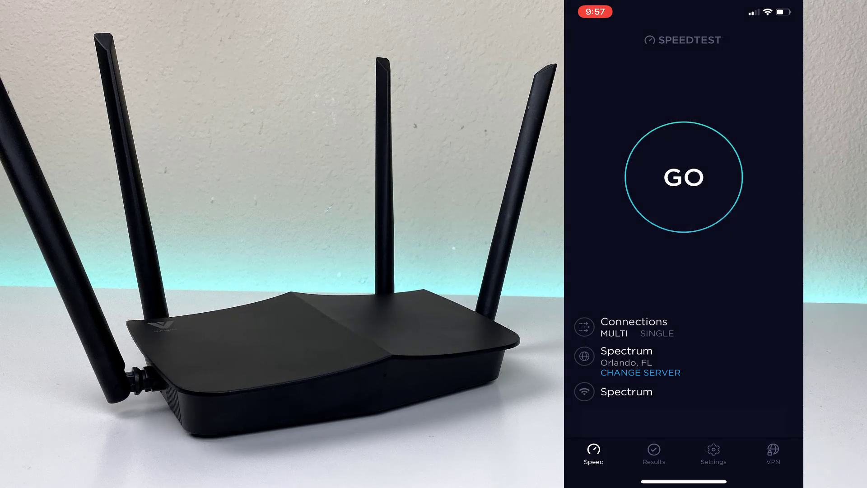
pyautogui.click(684, 177)
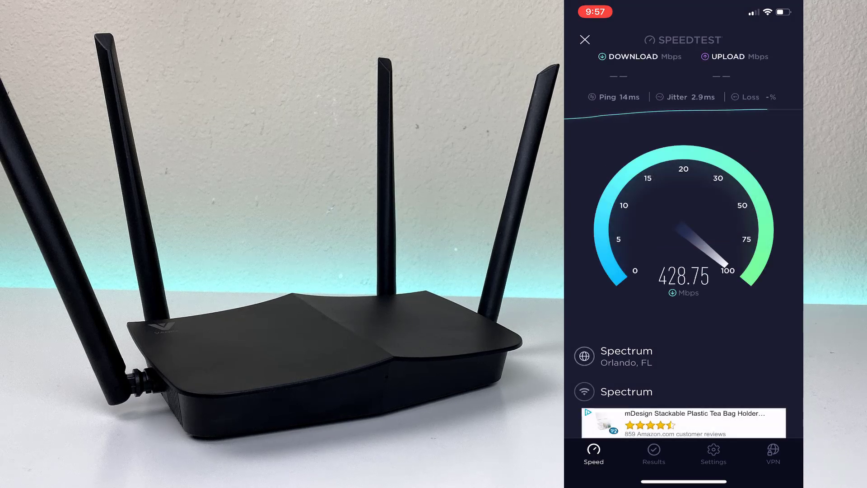